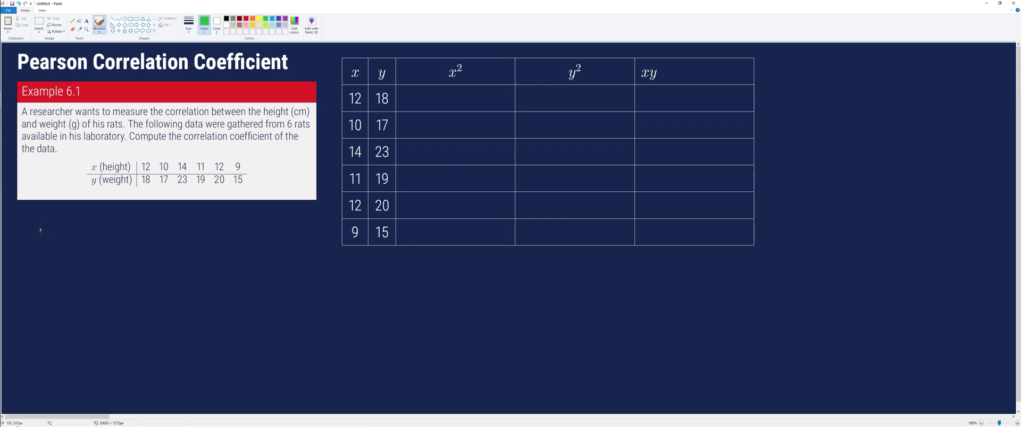
# Step: Handwrite the green list n=6, Σx, Σy, Σx², Σy², Σxy below the example box
pyautogui.moveTo(45, 231); pyautogui.dragTo(48, 239)
pyautogui.moveTo(49, 232); pyautogui.dragTo(64, 234)
pyautogui.moveTo(30, 255); pyautogui.dragTo(52, 267)
pyautogui.moveTo(52, 256); pyautogui.dragTo(42, 267)
pyautogui.moveTo(29, 279)
pyautogui.mouseDown()
pyautogui.moveTo(39, 279)
pyautogui.moveTo(38, 294)
pyautogui.moveTo(28, 293)
pyautogui.moveTo(45, 301)
pyautogui.mouseUp()
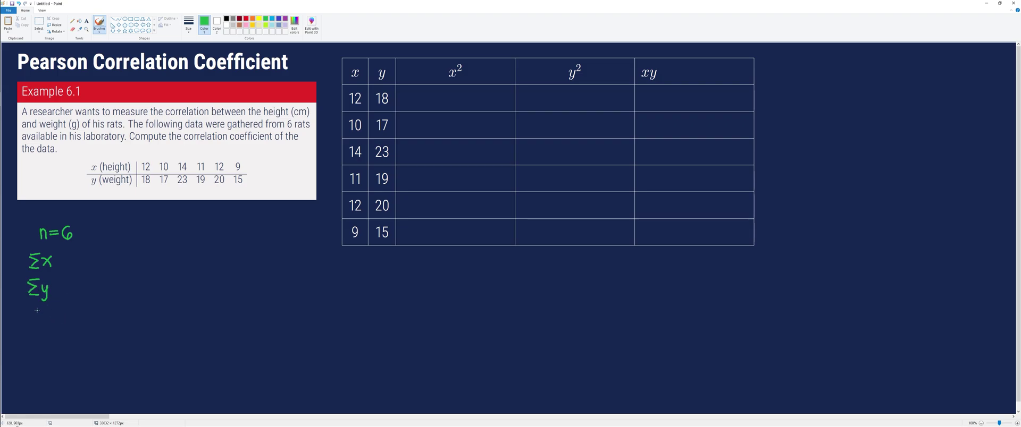
pyautogui.moveTo(32, 310); pyautogui.dragTo(52, 326)
pyautogui.moveTo(53, 313)
pyautogui.mouseDown()
pyautogui.moveTo(45, 349)
pyautogui.moveTo(35, 344)
pyautogui.moveTo(51, 353)
pyautogui.moveTo(62, 344)
pyautogui.mouseUp()
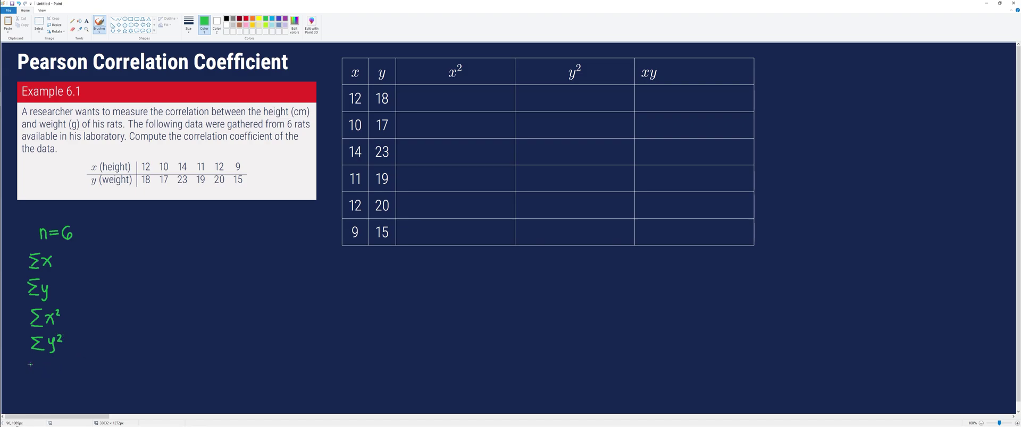
pyautogui.moveTo(28, 364); pyautogui.dragTo(54, 378)
pyautogui.moveTo(54, 367)
pyautogui.mouseDown()
pyautogui.moveTo(45, 378)
pyautogui.moveTo(62, 373)
pyautogui.moveTo(58, 385)
pyautogui.mouseUp()
# Step: Write 12² = 144, 10² = 100 and 14² = 196 in the first three x² cells
pyautogui.moveTo(410, 94)
pyautogui.mouseDown()
pyautogui.moveTo(411, 104)
pyautogui.moveTo(443, 96)
pyautogui.mouseUp()
pyautogui.moveTo(435, 101); pyautogui.dragTo(471, 101)
pyautogui.moveTo(468, 94); pyautogui.dragTo(468, 106)
pyautogui.moveTo(410, 122); pyautogui.dragTo(411, 131)
pyautogui.moveTo(418, 122); pyautogui.dragTo(456, 131)
pyautogui.moveTo(463, 122); pyautogui.dragTo(474, 122)
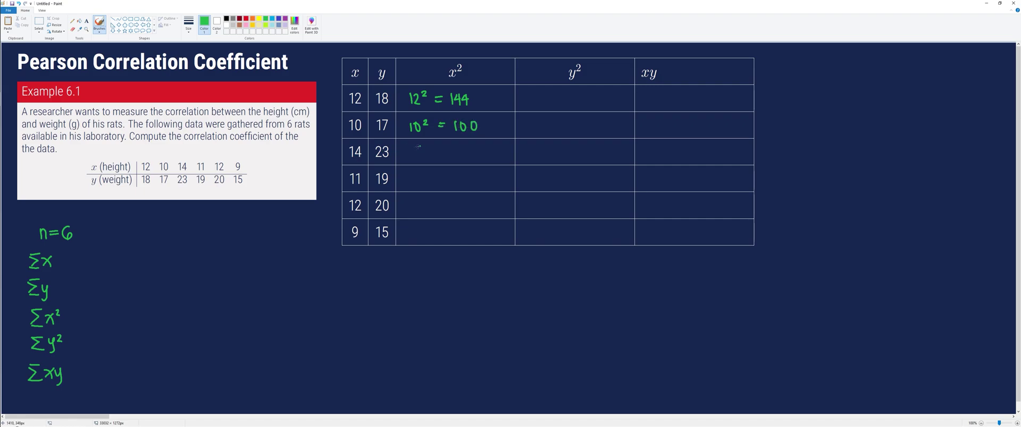
pyautogui.moveTo(413, 147)
pyautogui.mouseDown()
pyautogui.moveTo(413, 158)
pyautogui.moveTo(426, 152)
pyautogui.mouseUp()
pyautogui.moveTo(423, 147)
pyautogui.mouseDown()
pyautogui.moveTo(424, 159)
pyautogui.moveTo(476, 155)
pyautogui.mouseUp()
# Step: Write 11² = 121, 12² = 144 and 9² = 81 in the last three x² cells
pyautogui.moveTo(415, 176); pyautogui.dragTo(414, 186)
pyautogui.moveTo(419, 175)
pyautogui.mouseDown()
pyautogui.moveTo(419, 186)
pyautogui.moveTo(450, 177)
pyautogui.moveTo(480, 185)
pyautogui.mouseUp()
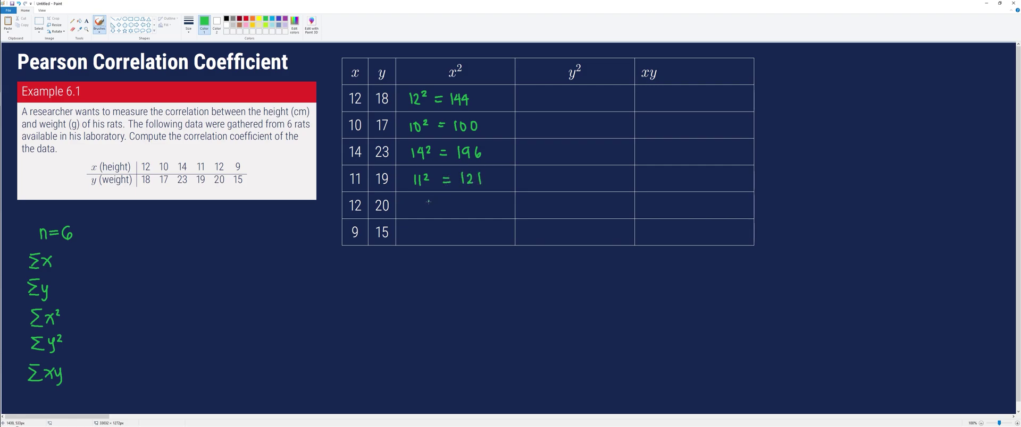
pyautogui.moveTo(416, 202)
pyautogui.mouseDown()
pyautogui.moveTo(418, 211)
pyautogui.moveTo(453, 203)
pyautogui.mouseUp()
pyautogui.moveTo(447, 208); pyautogui.dragTo(479, 205)
pyautogui.moveTo(476, 201); pyautogui.dragTo(484, 212)
pyautogui.moveTo(430, 230); pyautogui.dragTo(428, 242)
pyautogui.moveTo(434, 226)
pyautogui.mouseDown()
pyautogui.moveTo(473, 229)
pyautogui.moveTo(480, 239)
pyautogui.mouseUp()
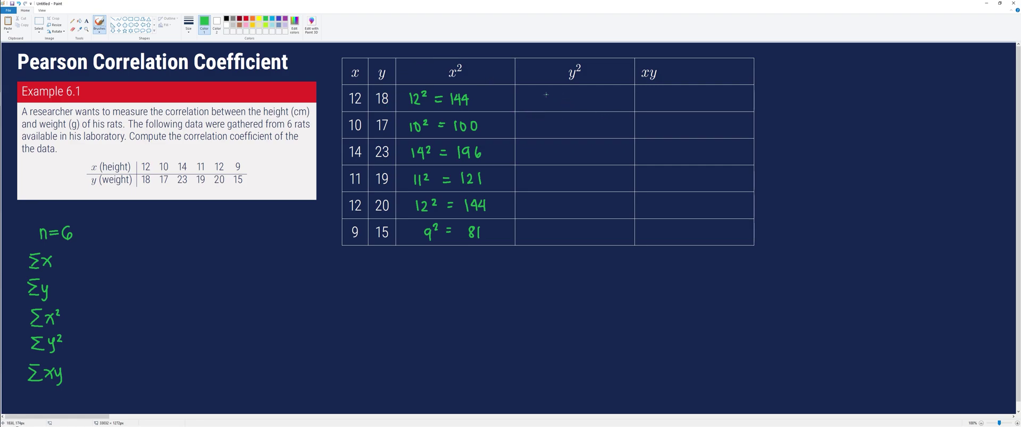
# Step: Write 18² = 324, 17² = 289 and 23² = 529 in the first three y² cells
pyautogui.moveTo(541, 93)
pyautogui.mouseDown()
pyautogui.moveTo(540, 104)
pyautogui.moveTo(547, 95)
pyautogui.mouseUp()
pyautogui.moveTo(550, 93); pyautogui.dragTo(568, 98)
pyautogui.moveTo(561, 103); pyautogui.dragTo(599, 97)
pyautogui.moveTo(542, 122)
pyautogui.mouseDown()
pyautogui.moveTo(577, 133)
pyautogui.moveTo(600, 124)
pyautogui.mouseUp()
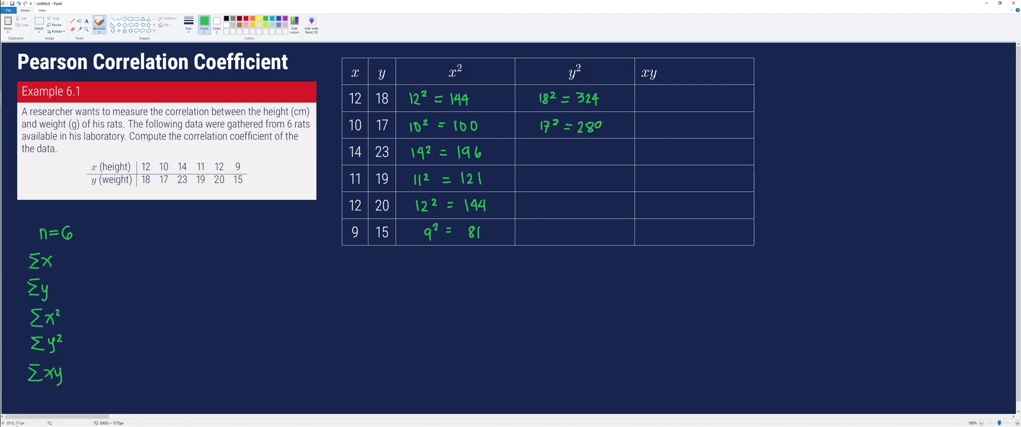
pyautogui.moveTo(543, 151)
pyautogui.mouseDown()
pyautogui.moveTo(551, 161)
pyautogui.moveTo(572, 151)
pyautogui.mouseUp()
pyautogui.moveTo(568, 155); pyautogui.dragTo(584, 158)
pyautogui.moveTo(585, 146); pyautogui.dragTo(606, 155)
# Step: Write 19² = 361, 20² = 400 and 15² = 225 in the last three y² cells
pyautogui.moveTo(548, 174); pyautogui.dragTo(549, 183)
pyautogui.moveTo(556, 174); pyautogui.dragTo(556, 184)
pyautogui.moveTo(561, 171); pyautogui.dragTo(591, 184)
pyautogui.moveTo(605, 174); pyautogui.dragTo(610, 184)
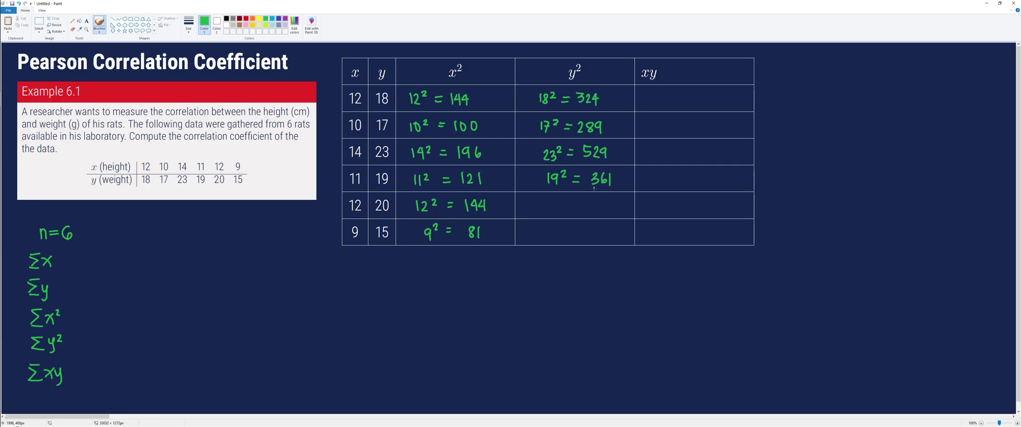
pyautogui.moveTo(545, 200)
pyautogui.mouseDown()
pyautogui.moveTo(550, 209)
pyautogui.moveTo(602, 207)
pyautogui.mouseUp()
pyautogui.moveTo(600, 201)
pyautogui.mouseDown()
pyautogui.moveTo(599, 210)
pyautogui.moveTo(614, 202)
pyautogui.mouseUp()
pyautogui.moveTo(547, 228); pyautogui.dragTo(548, 237)
pyautogui.moveTo(553, 229); pyautogui.dragTo(559, 228)
pyautogui.moveTo(561, 225); pyautogui.dragTo(566, 231)
pyautogui.moveTo(575, 232)
pyautogui.mouseDown()
pyautogui.moveTo(605, 240)
pyautogui.moveTo(614, 229)
pyautogui.mouseUp()
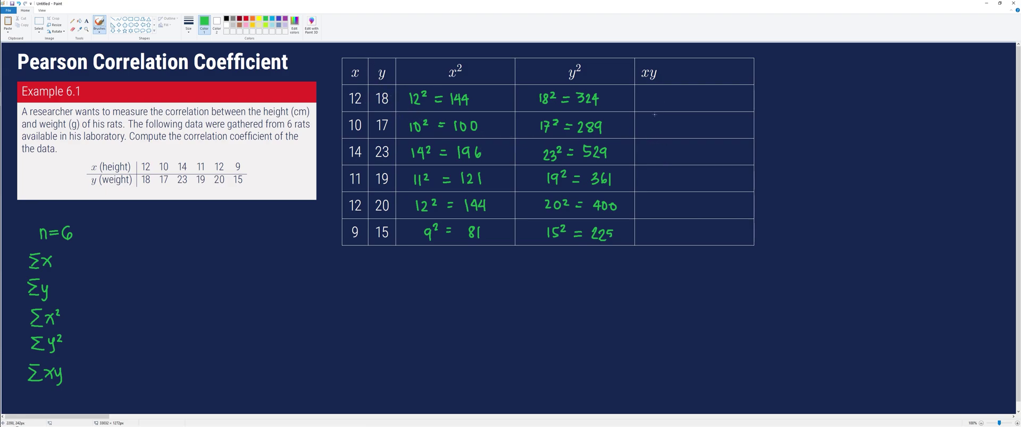
# Step: Write 12×18 = 216 and 10×17 = 170 in the first two xy cells
pyautogui.moveTo(643, 94)
pyautogui.mouseDown()
pyautogui.moveTo(642, 104)
pyautogui.moveTo(659, 102)
pyautogui.mouseUp()
pyautogui.moveTo(659, 97)
pyautogui.mouseDown()
pyautogui.moveTo(653, 102)
pyautogui.moveTo(692, 98)
pyautogui.mouseUp()
pyautogui.moveTo(685, 102); pyautogui.dragTo(715, 104)
pyautogui.moveTo(718, 95); pyautogui.dragTo(724, 103)
pyautogui.moveTo(644, 122)
pyautogui.mouseDown()
pyautogui.moveTo(645, 131)
pyautogui.moveTo(650, 124)
pyautogui.mouseUp()
pyautogui.moveTo(657, 125); pyautogui.dragTo(670, 131)
pyautogui.moveTo(673, 122)
pyautogui.mouseDown()
pyautogui.moveTo(675, 133)
pyautogui.moveTo(694, 130)
pyautogui.mouseUp()
pyautogui.moveTo(704, 123)
pyautogui.mouseDown()
pyautogui.moveTo(713, 132)
pyautogui.moveTo(721, 123)
pyautogui.mouseUp()
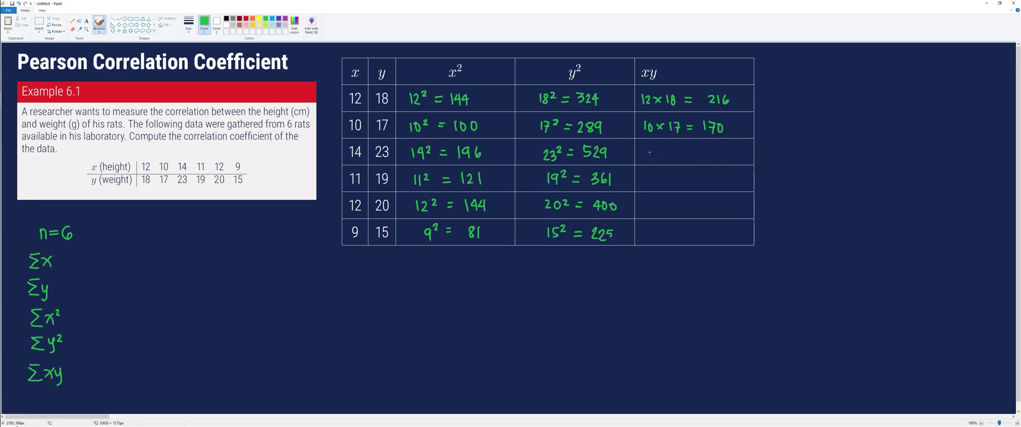
# Step: Write 14×23 = 322 and 11×19 with its product in the third and fourth xy cells
pyautogui.moveTo(648, 146)
pyautogui.mouseDown()
pyautogui.moveTo(648, 156)
pyautogui.moveTo(661, 152)
pyautogui.mouseUp()
pyautogui.moveTo(660, 145)
pyautogui.mouseDown()
pyautogui.moveTo(660, 159)
pyautogui.moveTo(680, 159)
pyautogui.mouseUp()
pyautogui.moveTo(681, 148); pyautogui.dragTo(699, 151)
pyautogui.moveTo(692, 156); pyautogui.dragTo(724, 159)
pyautogui.moveTo(652, 174); pyautogui.dragTo(658, 183)
pyautogui.moveTo(662, 177); pyautogui.dragTo(674, 184)
pyautogui.moveTo(684, 176)
pyautogui.mouseDown()
pyautogui.moveTo(682, 184)
pyautogui.moveTo(699, 177)
pyautogui.mouseUp()
pyautogui.moveTo(692, 181); pyautogui.dragTo(727, 187)
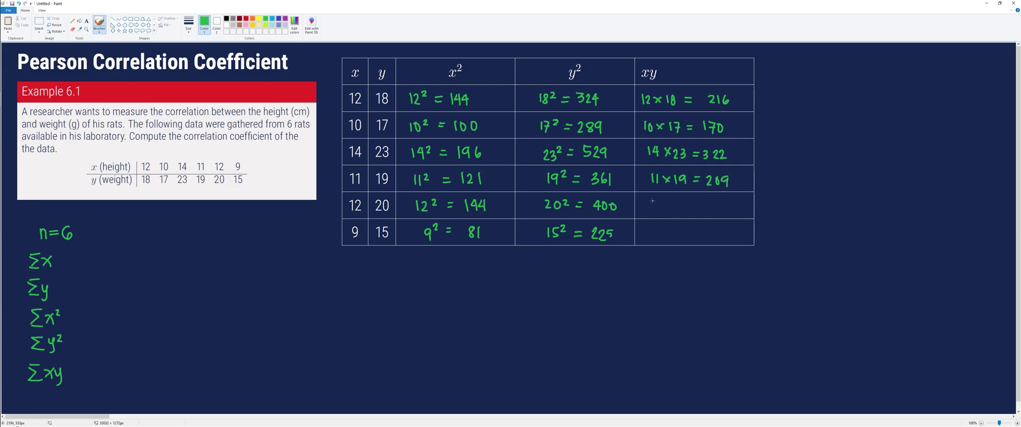
# Step: Write 12×20 = 240 in row five and begin 9×15 in the last xy cell
pyautogui.moveTo(651, 202); pyautogui.dragTo(651, 210)
pyautogui.moveTo(655, 204); pyautogui.dragTo(672, 211)
pyautogui.moveTo(672, 204)
pyautogui.mouseDown()
pyautogui.moveTo(665, 211)
pyautogui.moveTo(728, 211)
pyautogui.mouseUp()
pyautogui.moveTo(724, 205); pyautogui.dragTo(725, 214)
pyautogui.moveTo(660, 230); pyautogui.dragTo(675, 237)
pyautogui.moveTo(674, 231)
pyautogui.mouseDown()
pyautogui.moveTo(669, 238)
pyautogui.moveTo(681, 238)
pyautogui.mouseUp()
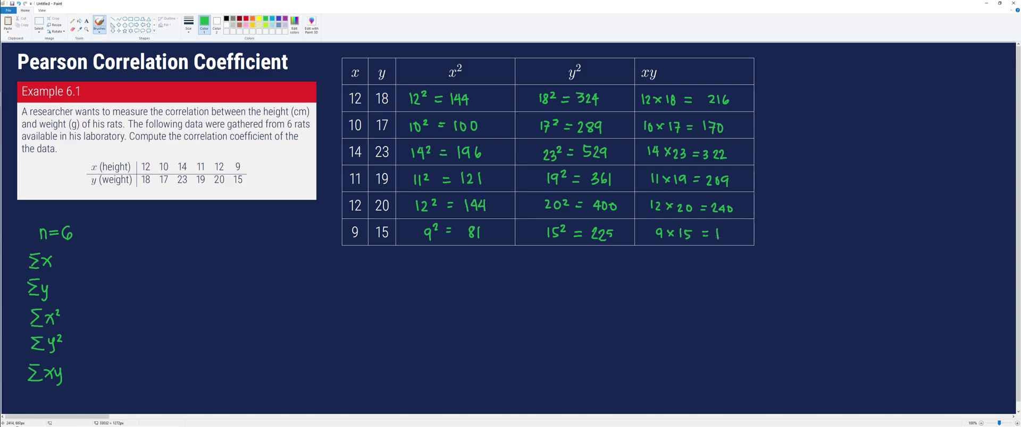